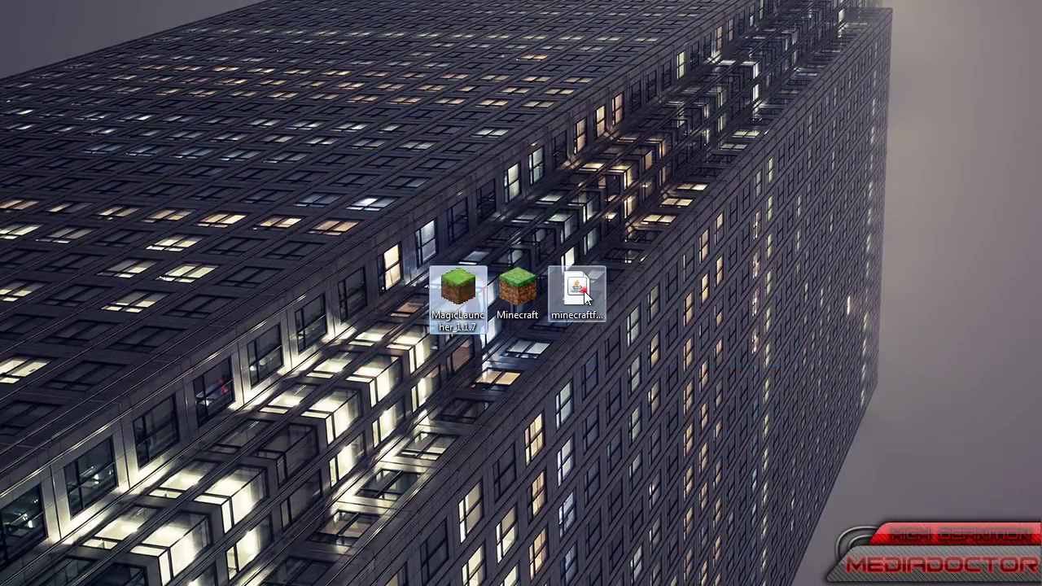
click(577, 289)
drag(449, 388, 664, 264)
click(547, 378)
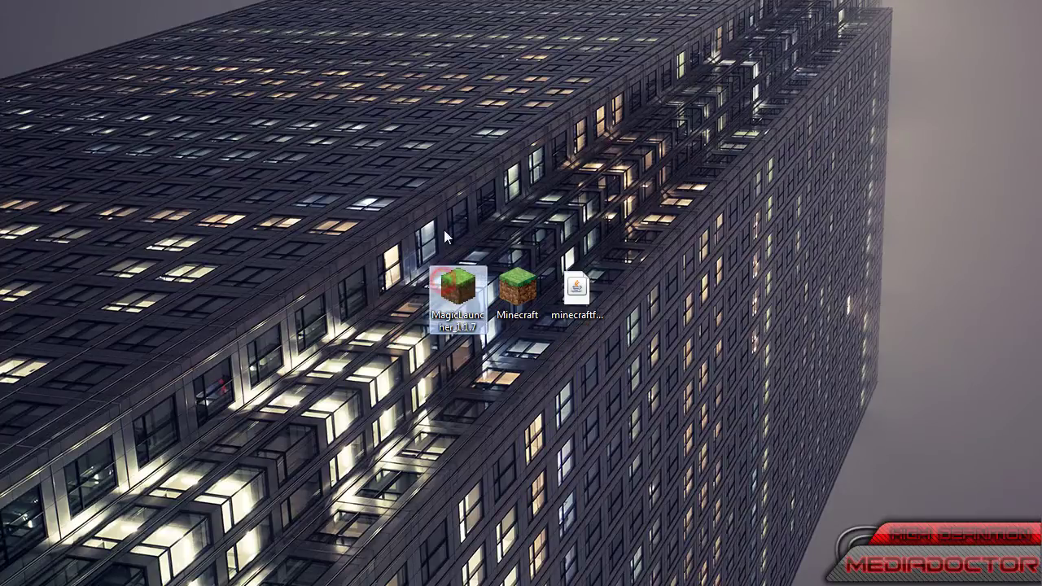
click(572, 293)
drag(437, 385, 520, 325)
drag(695, 232, 689, 220)
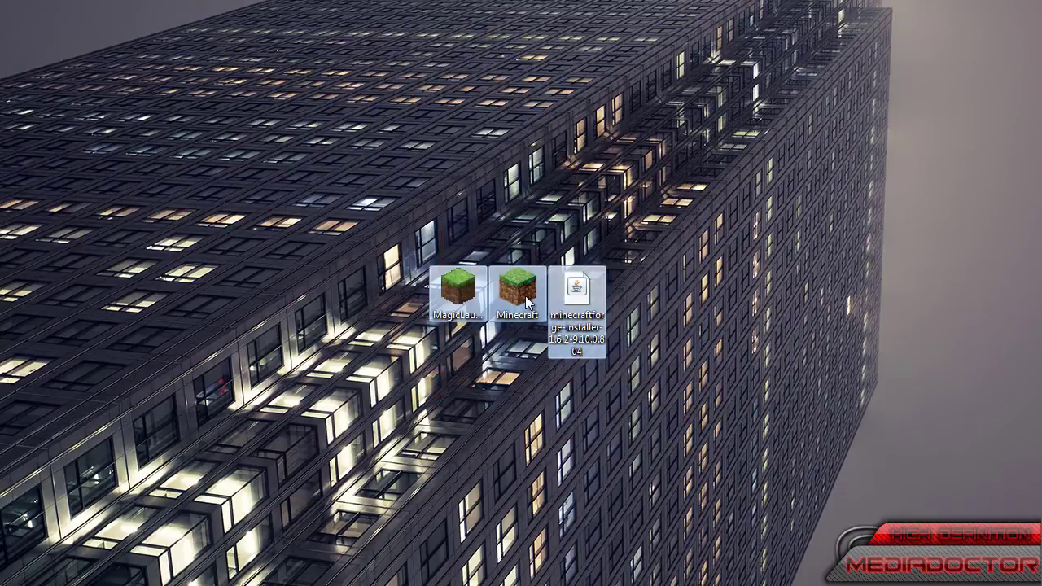
click(592, 301)
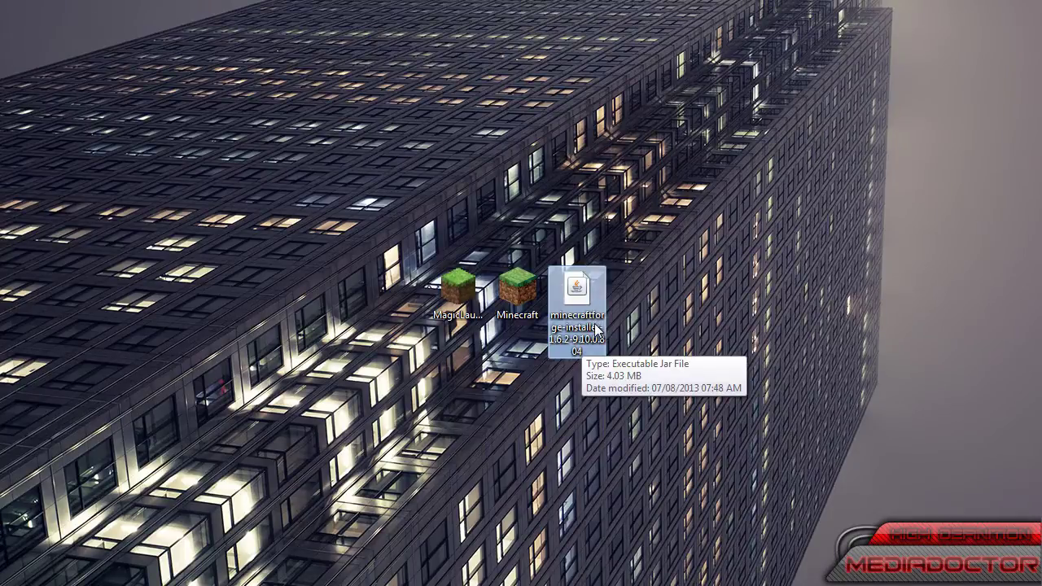
Step: Open the Minecraft Launcher, save the profile with Use Latest Version, and run the game once, quitting from its title screen
double_click(522, 322)
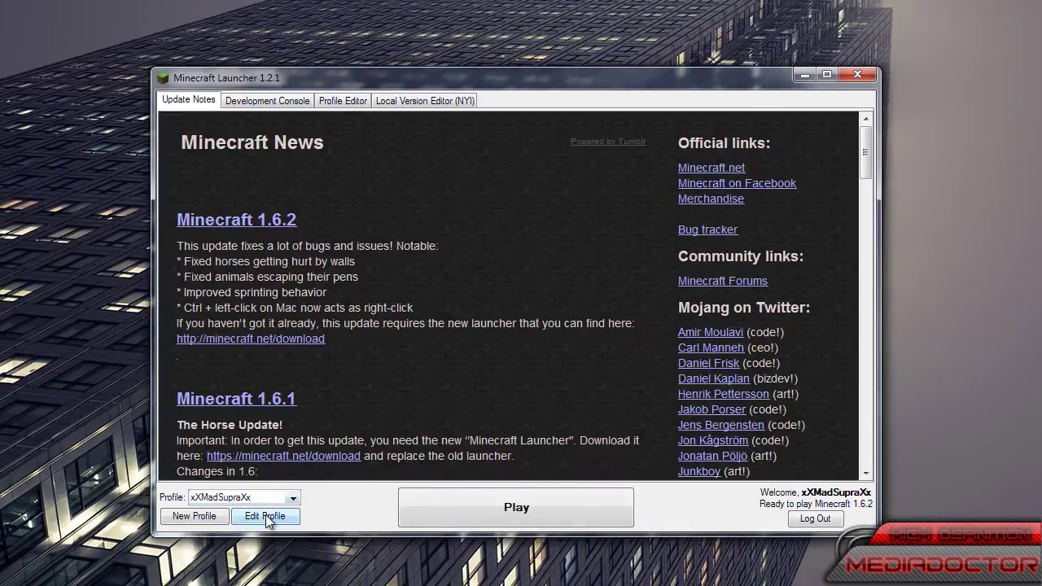
click(265, 516)
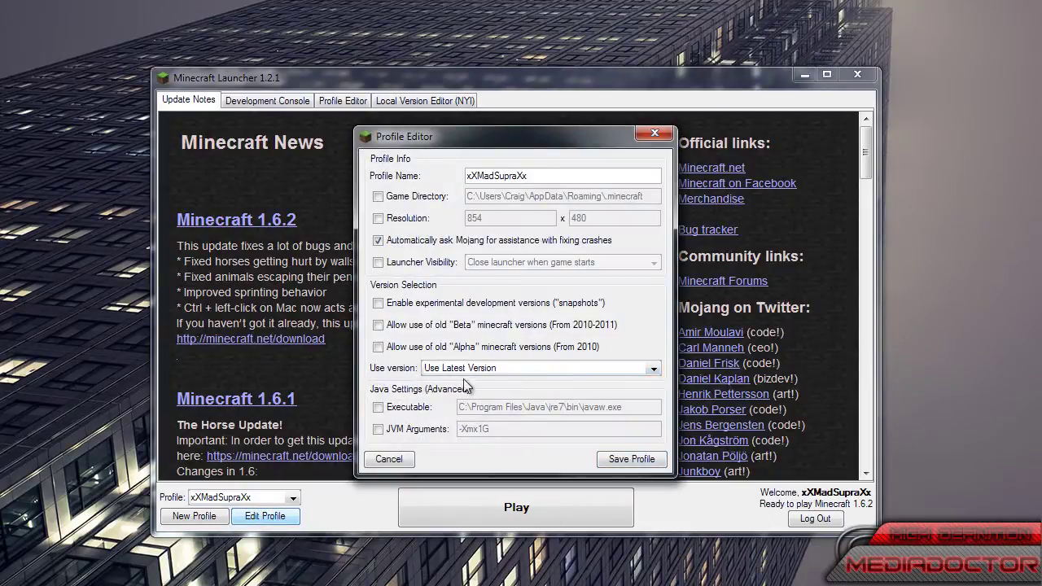
click(460, 368)
click(533, 367)
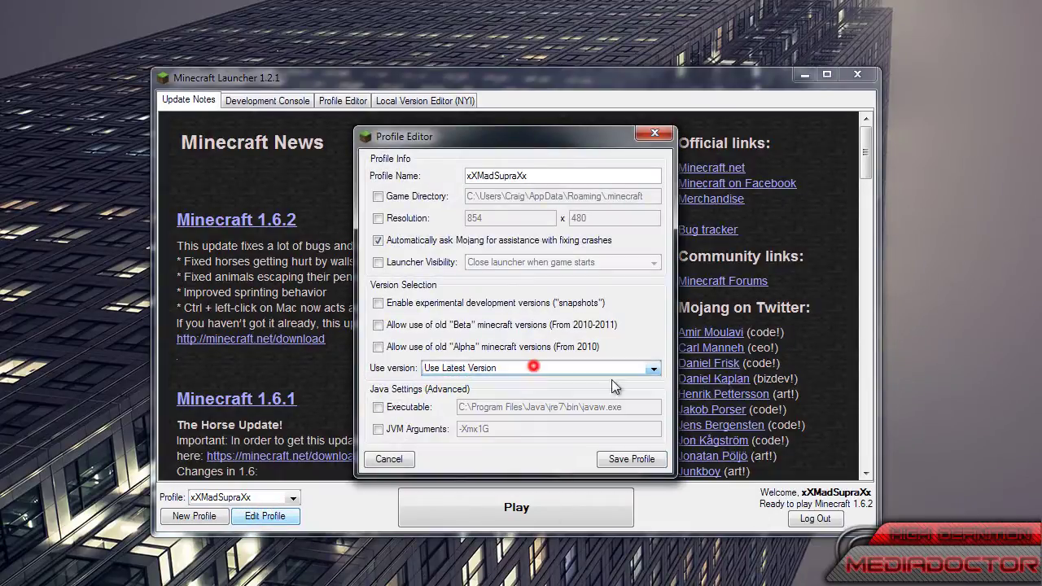
click(632, 459)
click(516, 505)
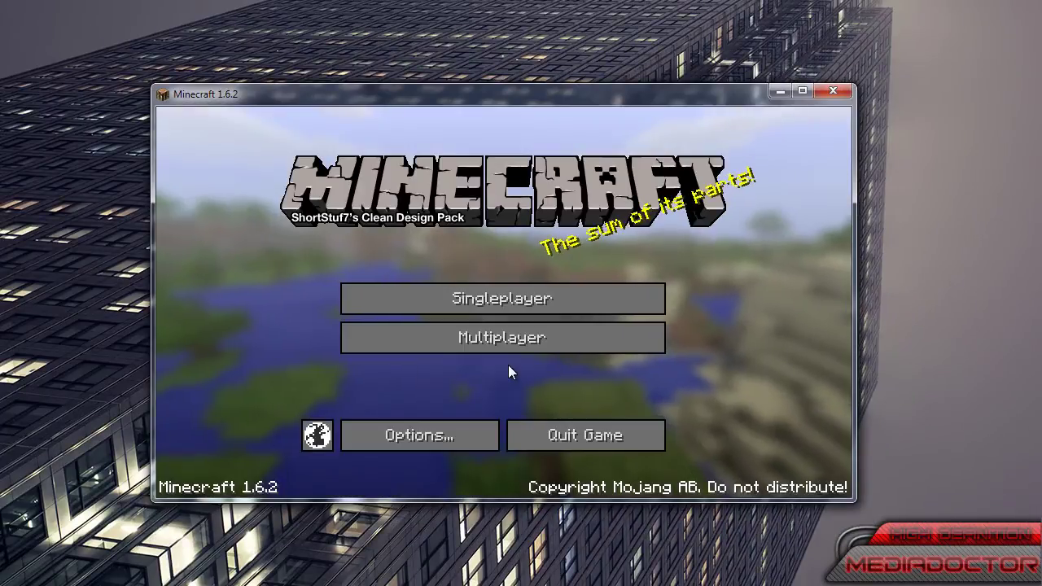
click(595, 440)
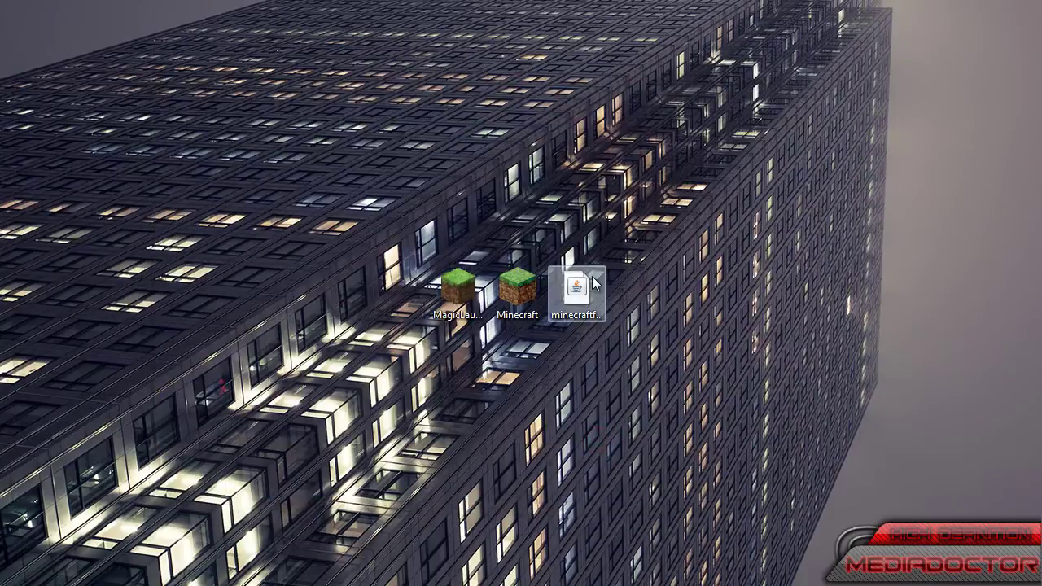
Step: Run the Minecraft Forge 1.6.2-9.10.0.804 installer from the desktop and install the client into the .minecraft folder
click(586, 281)
double_click(585, 281)
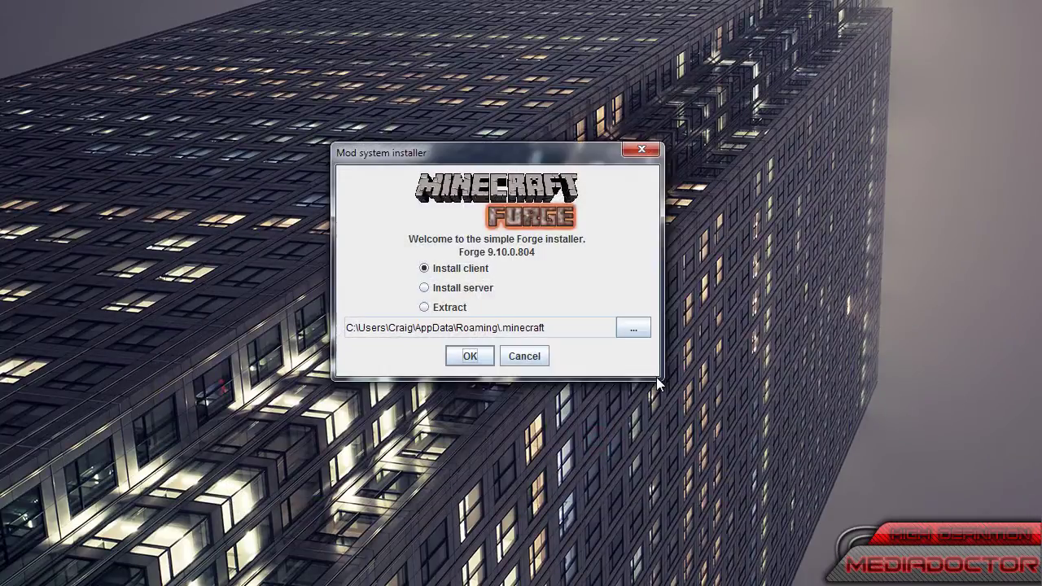
click(472, 356)
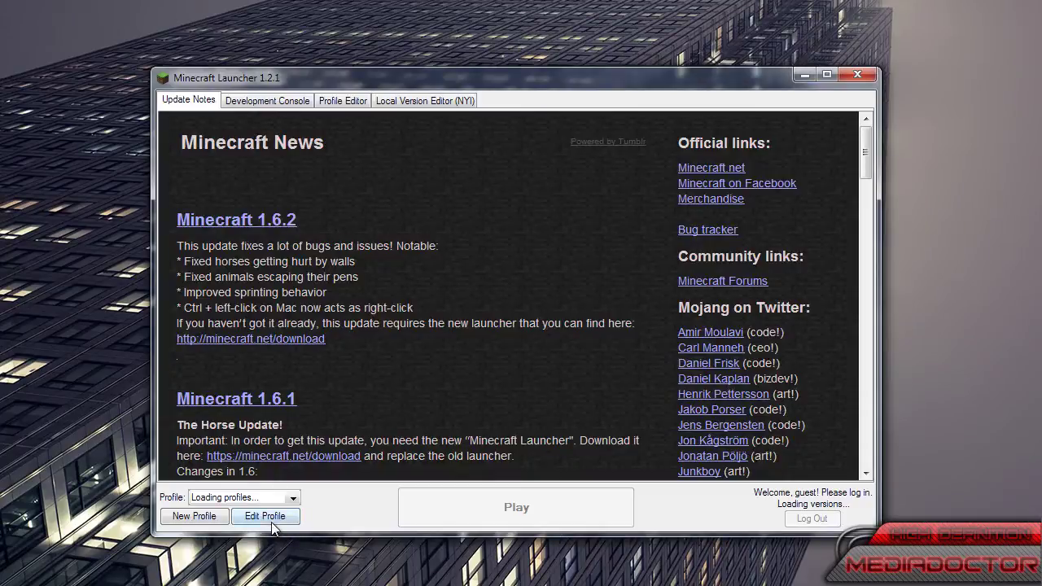
Step: Set the Minecraft Launcher profile's version to release 1.6.2-Forge9.10.0.804, save it and start the game
click(271, 519)
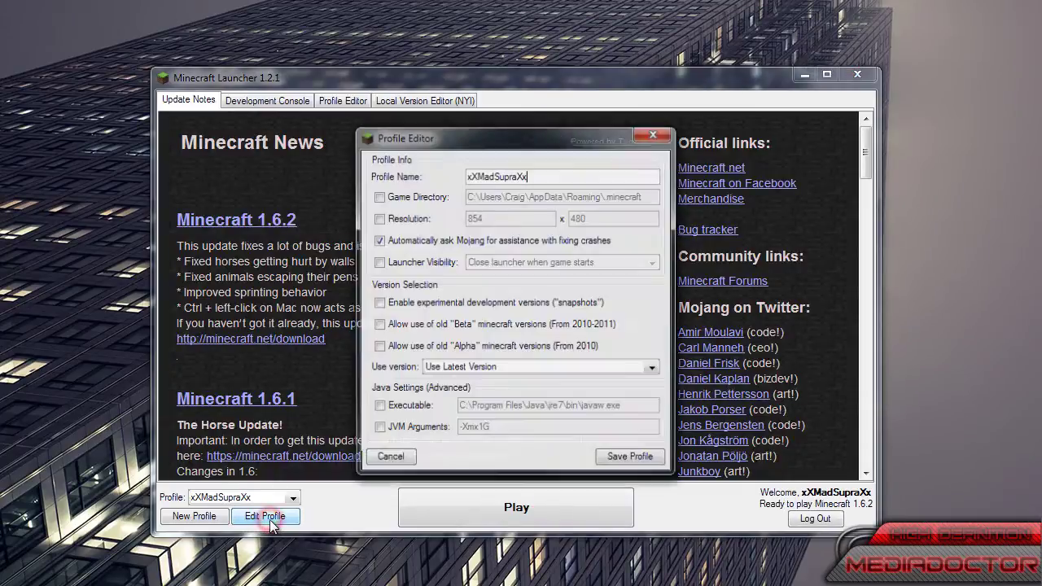
click(514, 370)
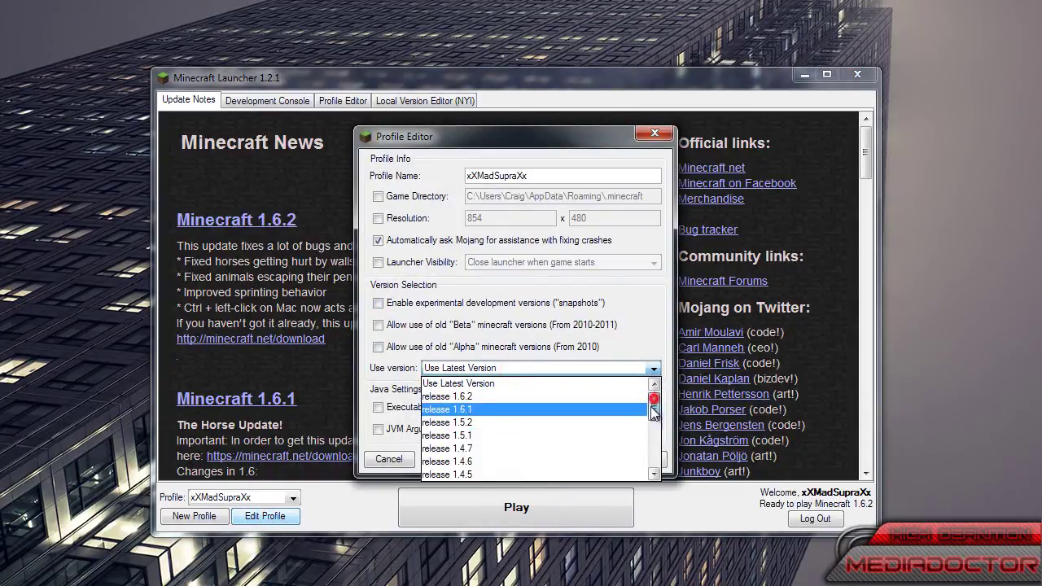
drag(655, 407, 655, 458)
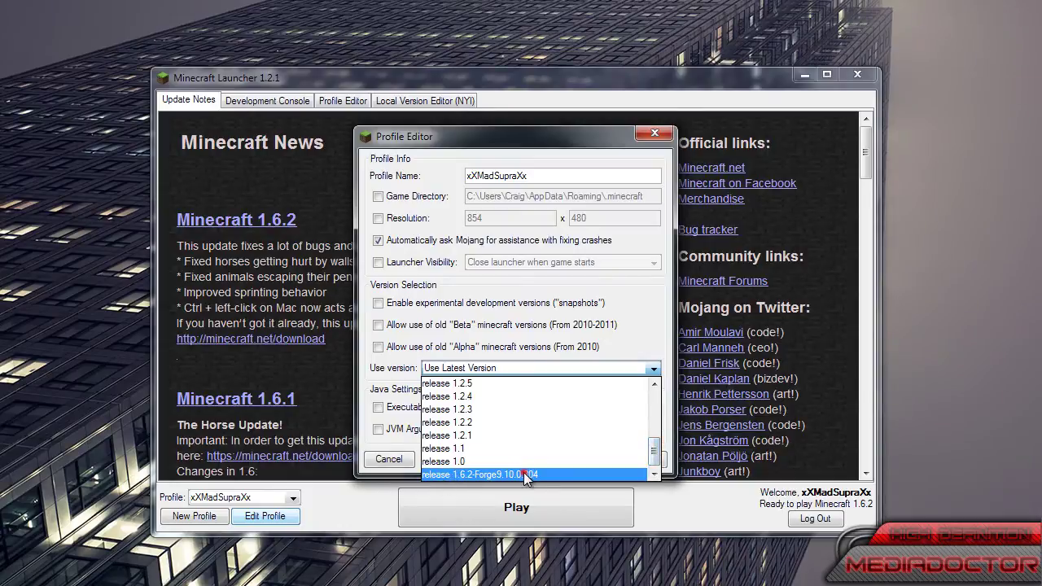
click(526, 475)
click(629, 461)
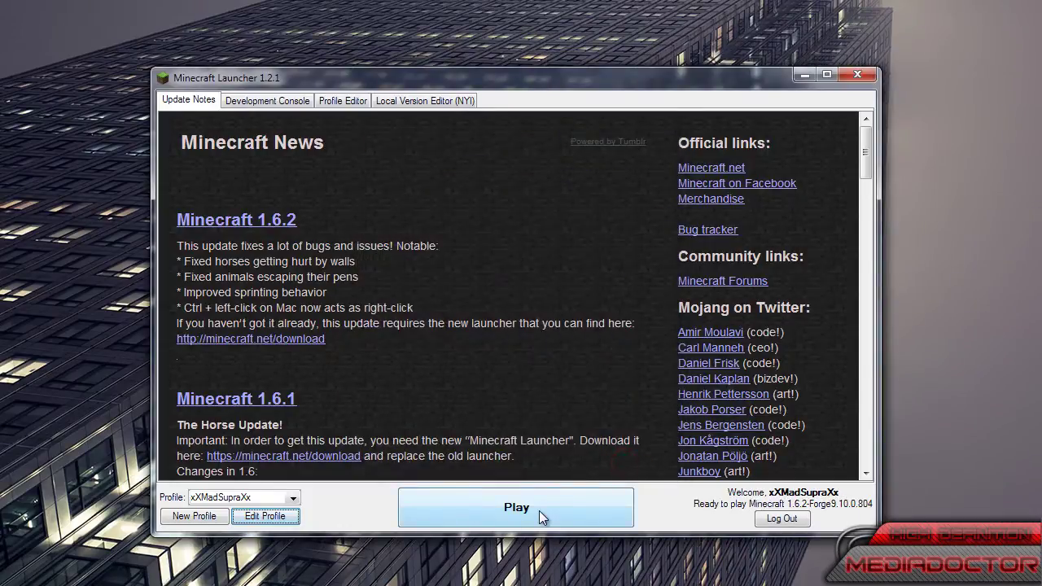
click(538, 508)
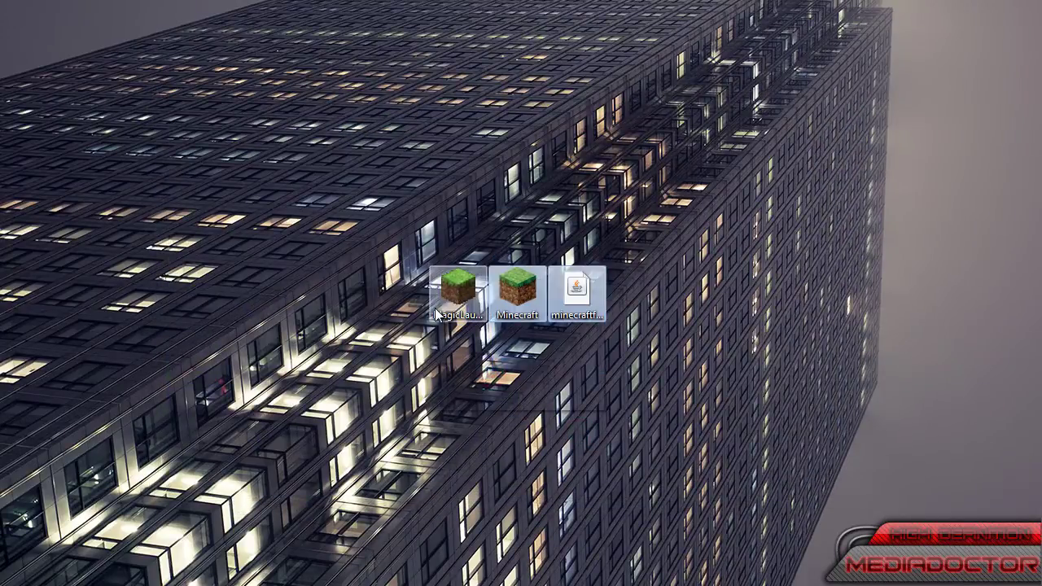
Step: Open MagicLauncher 1.1.7 and set the Default configuration's environment to 1.6.2-Forge9.10.0.804 in its setup
click(436, 308)
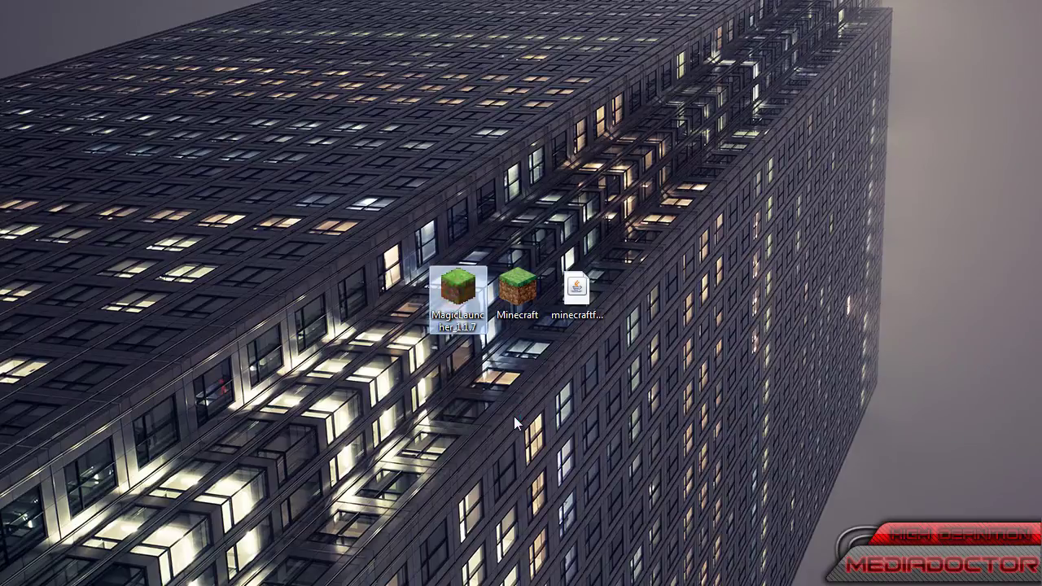
key(Return)
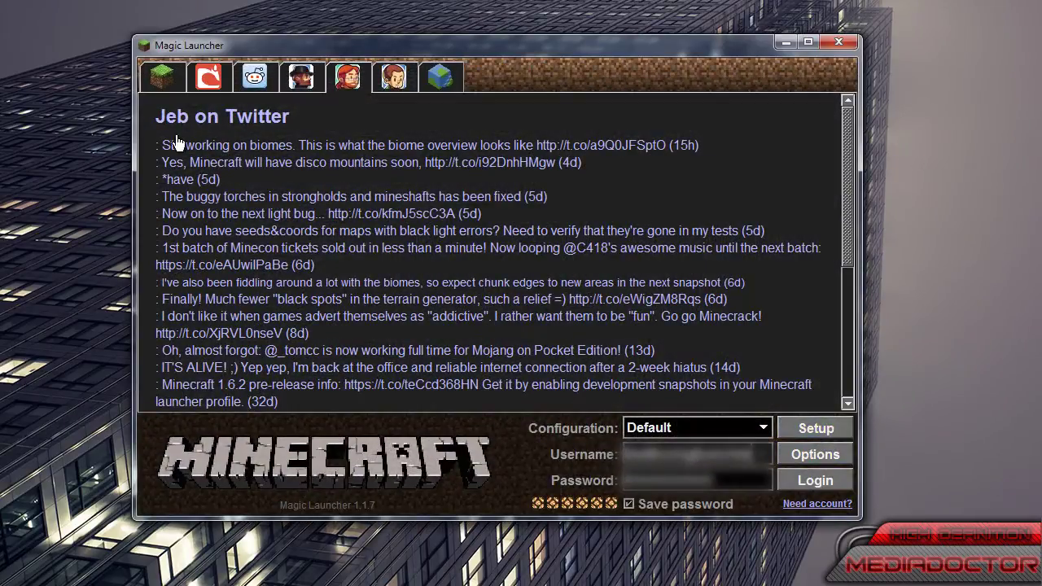
click(821, 429)
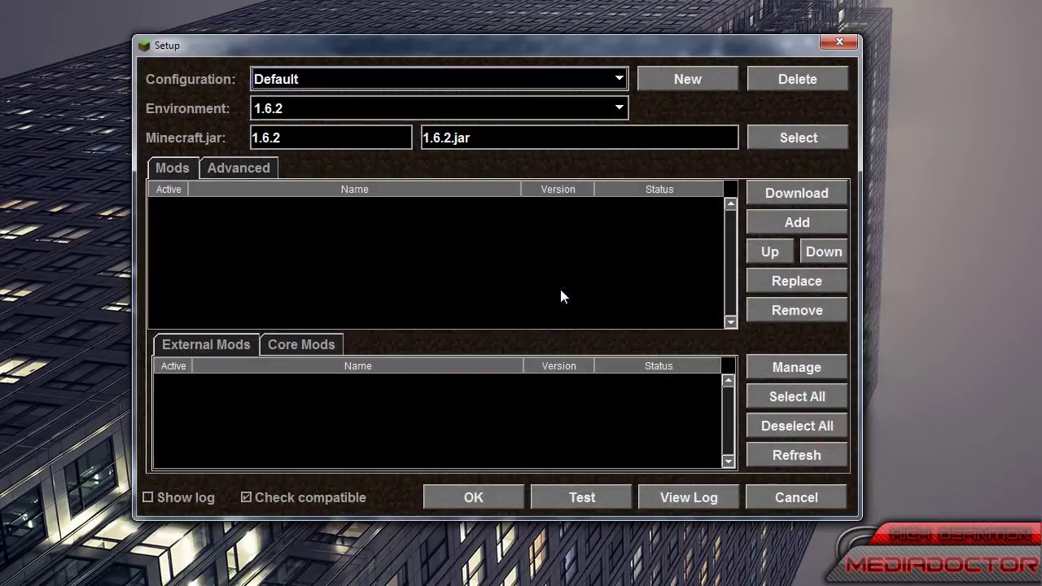
click(364, 106)
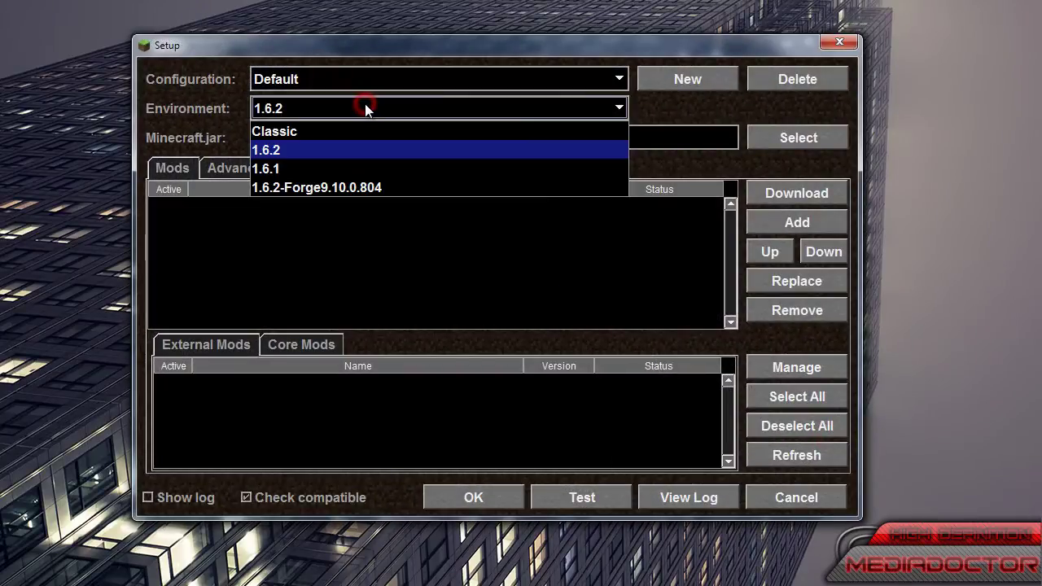
click(358, 188)
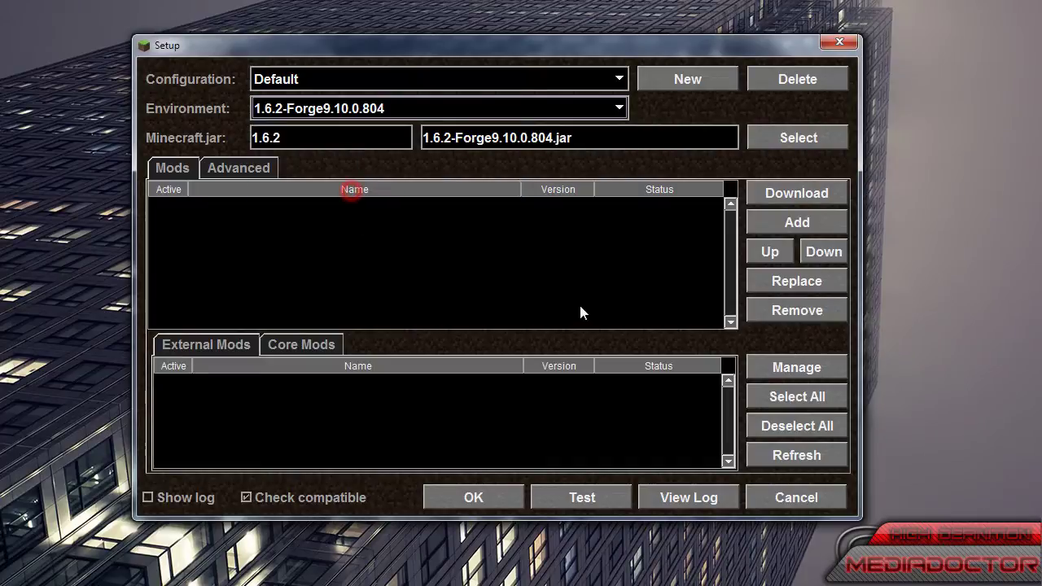
Step: Check the Java launch parameters in the advanced settings of the configuration, and return to the mod list
click(258, 168)
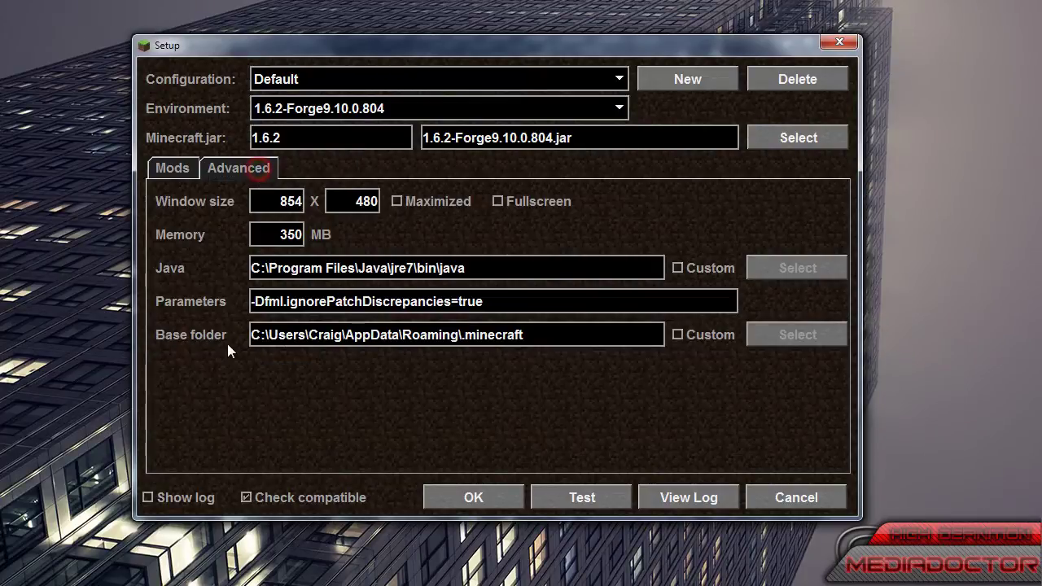
triple_click(511, 302)
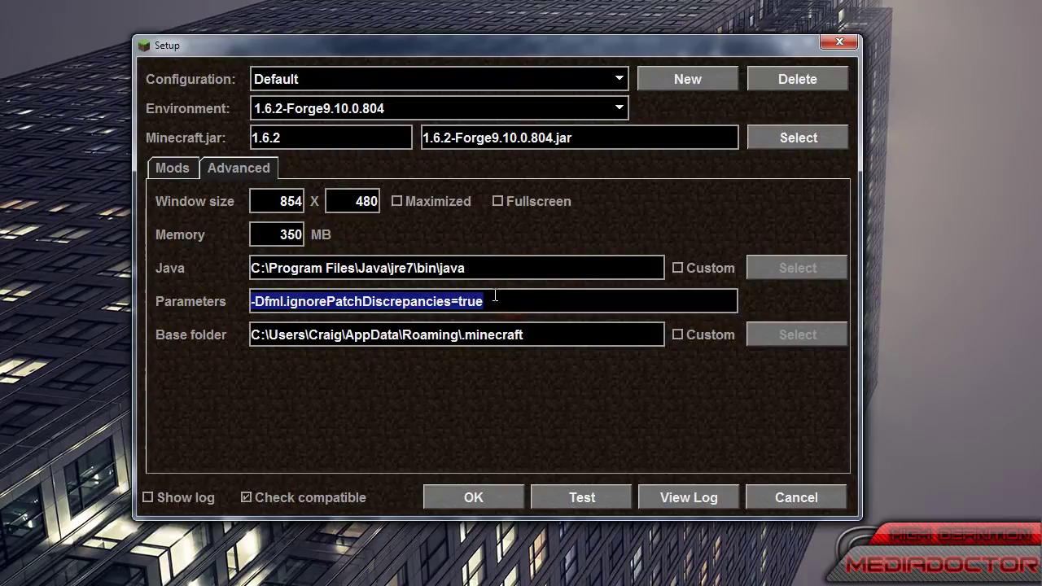
click(502, 297)
drag(531, 300, 221, 302)
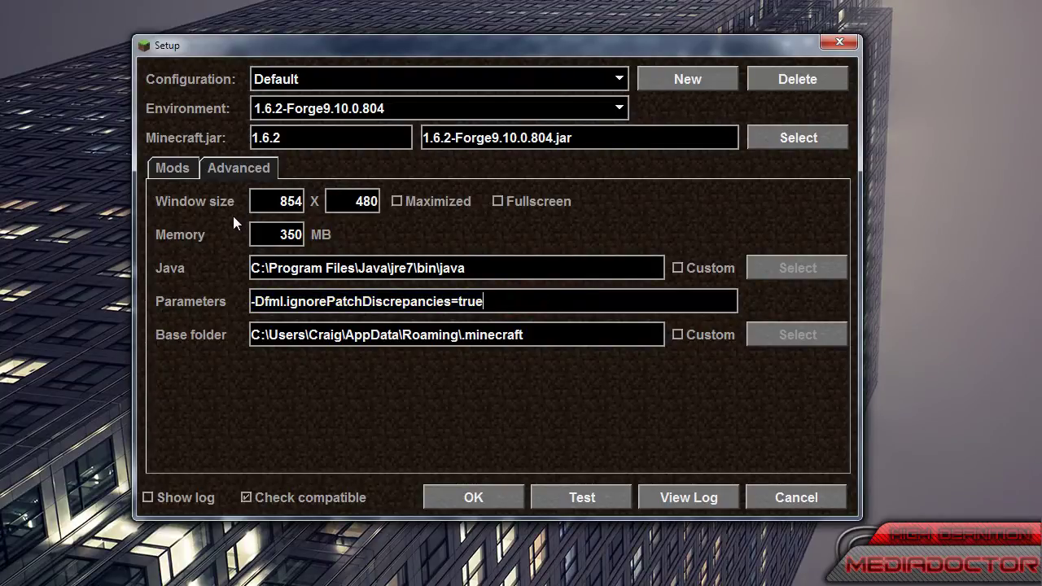
click(176, 173)
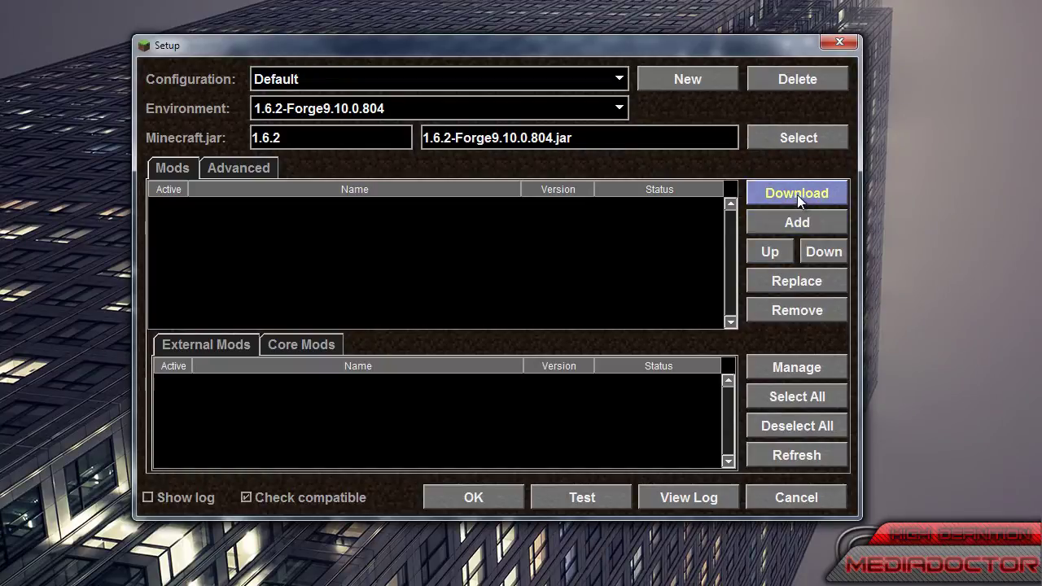
Step: Add OptiFine_1.6.2_HD_U_B4.zip, Timber! (1.6.2).zip and ZansMinimap1.6.2.zip from the Downloads folder to the mod list
click(806, 224)
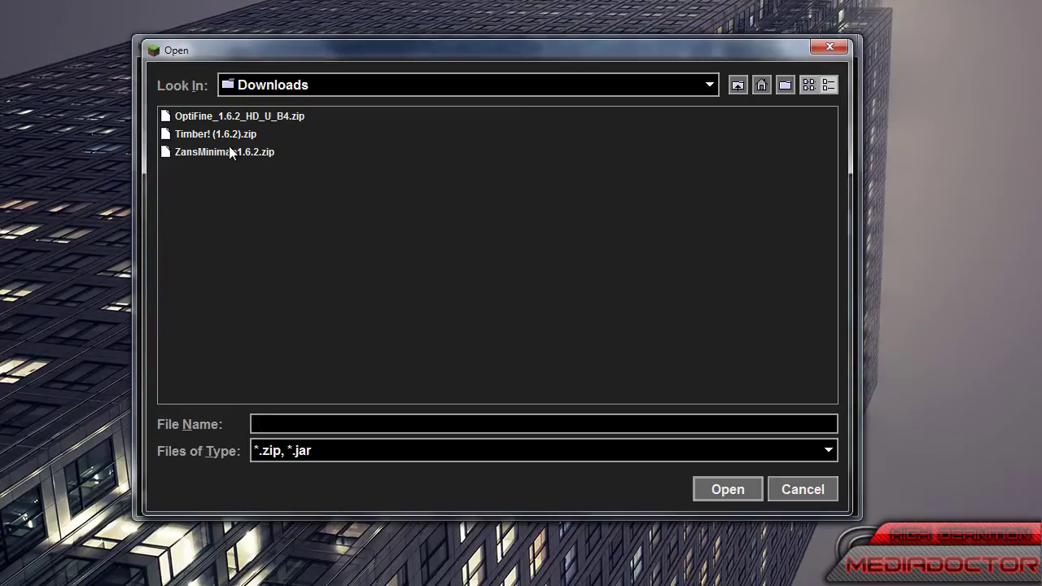
click(228, 116)
click(746, 489)
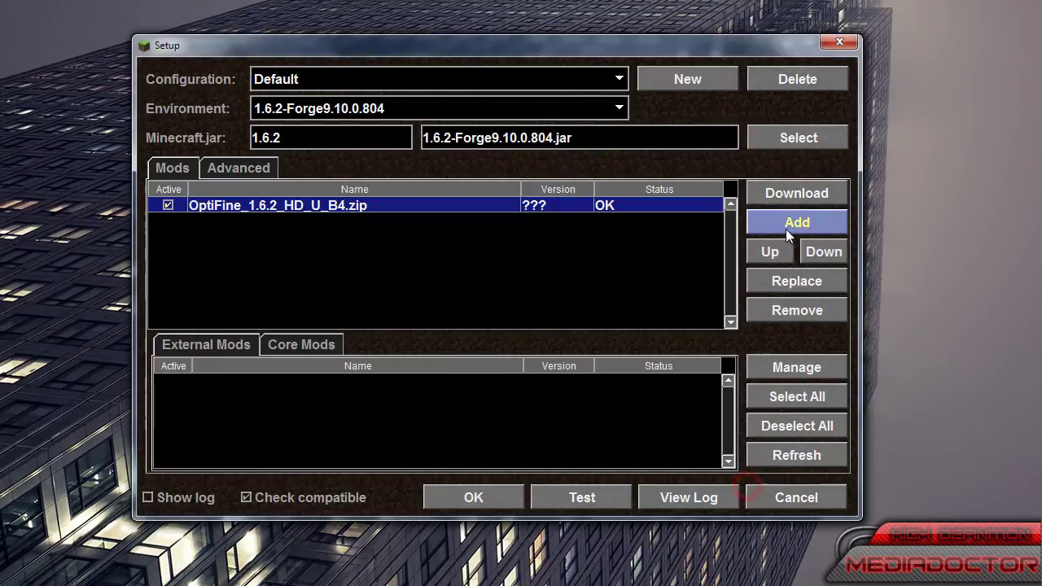
click(786, 229)
click(173, 131)
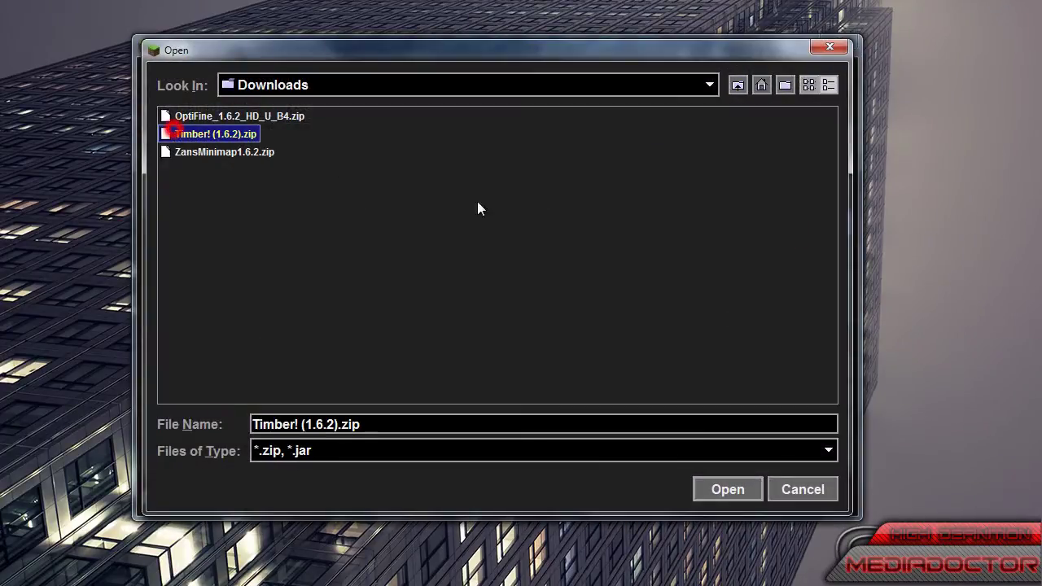
click(710, 489)
click(792, 223)
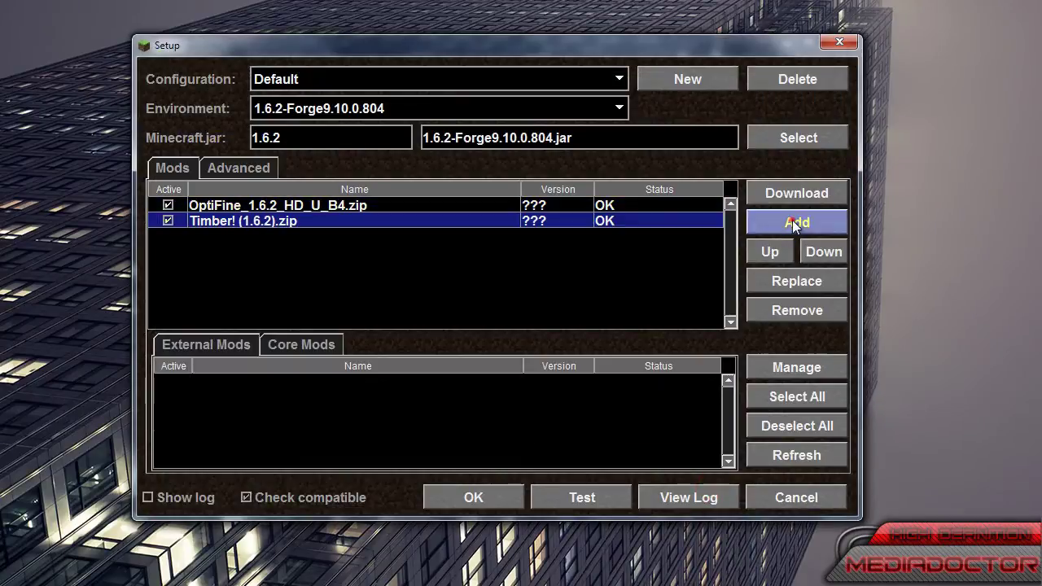
click(225, 152)
click(743, 491)
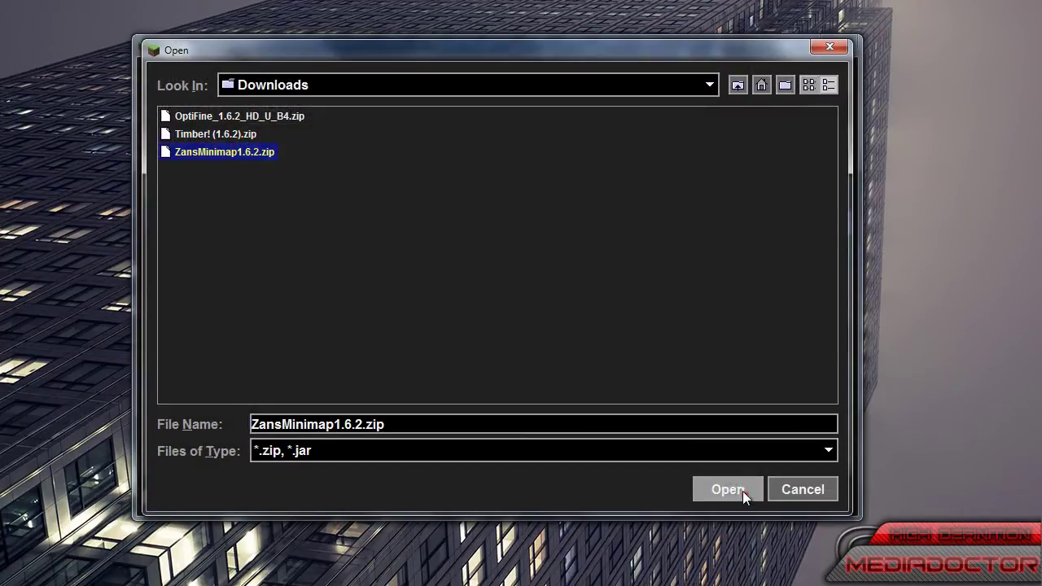
Step: Move OptiFine_1.6.2_HD_U_B4.zip to the end of the mod list, after Timber! and ZansMinimap
click(674, 214)
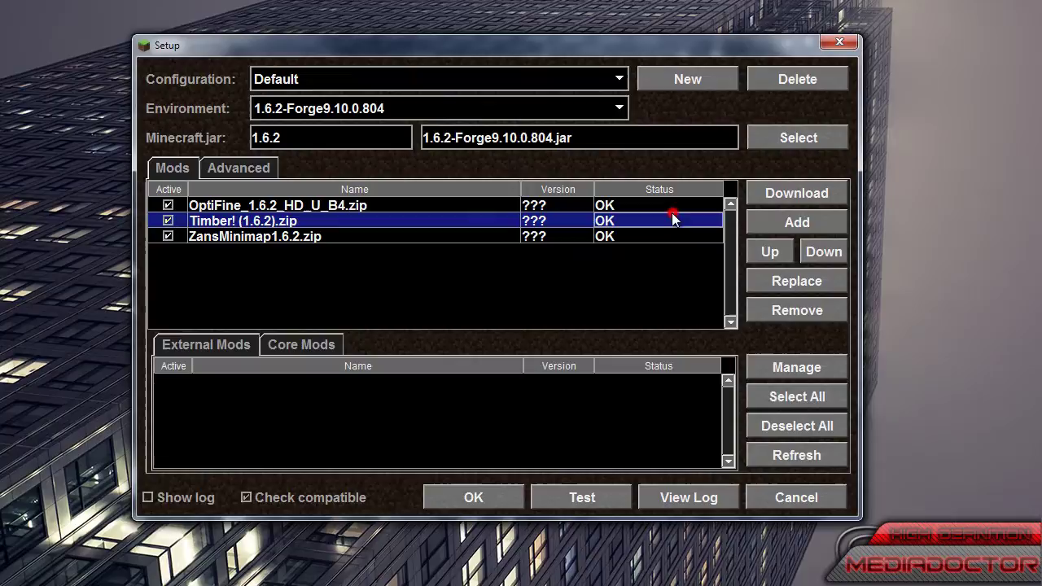
click(330, 207)
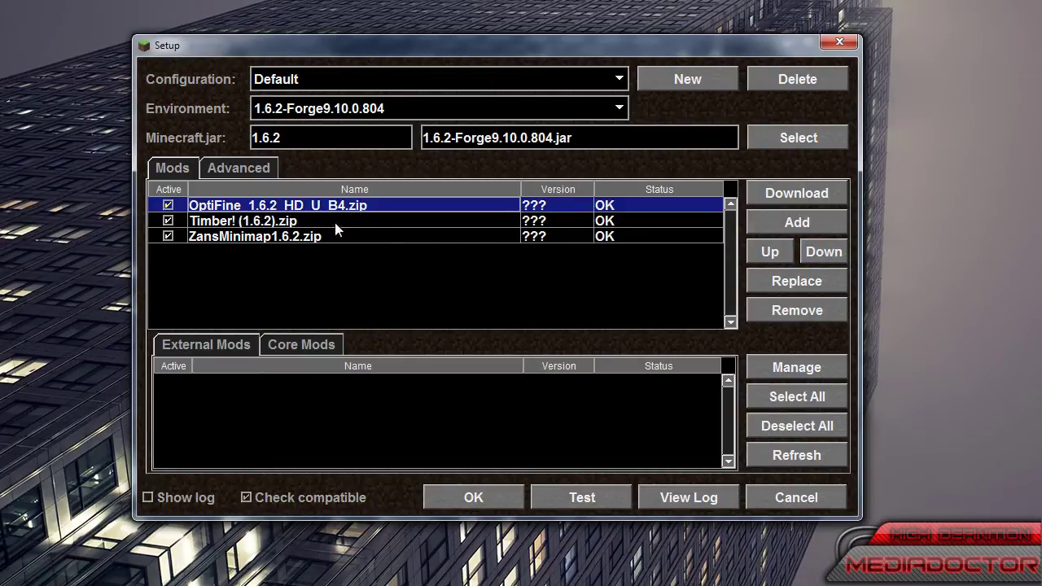
click(823, 250)
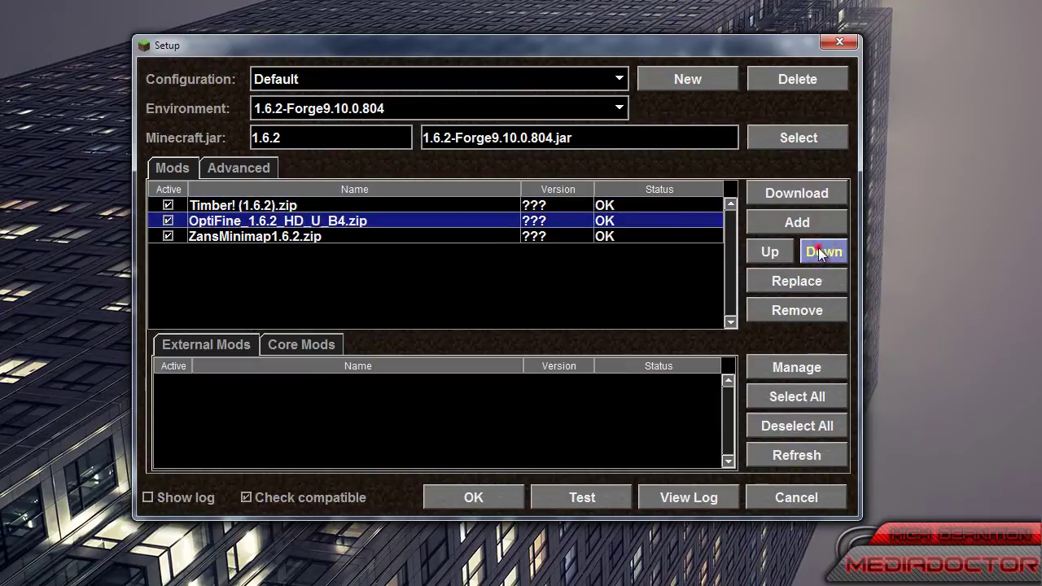
click(819, 249)
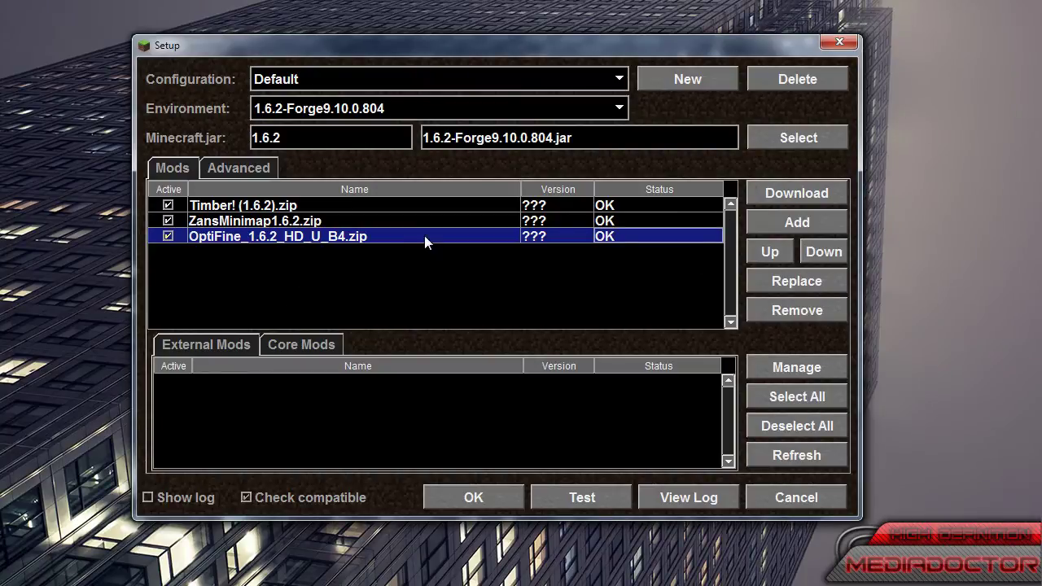
click(449, 220)
click(448, 207)
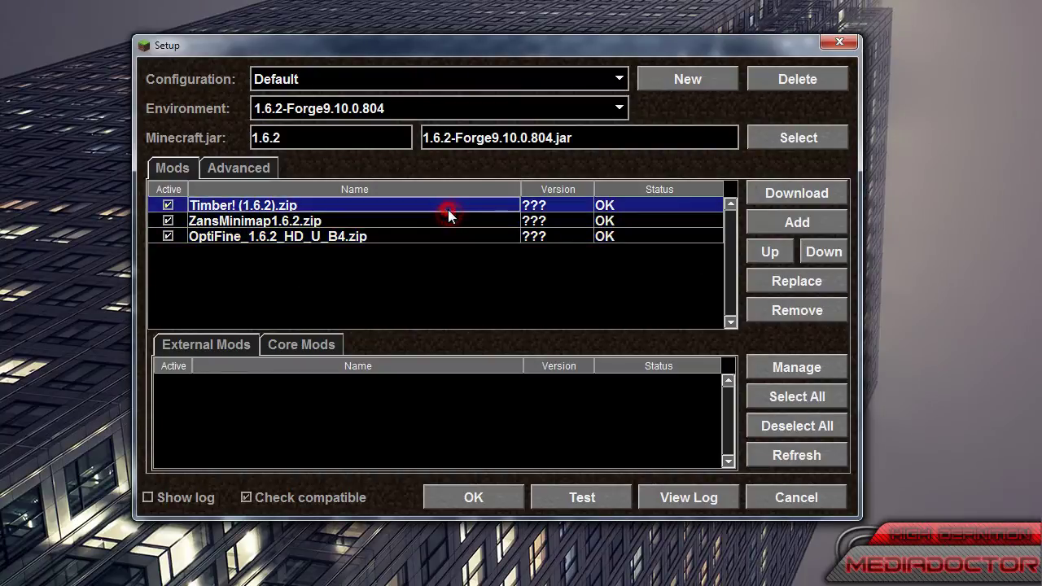
click(450, 221)
click(452, 238)
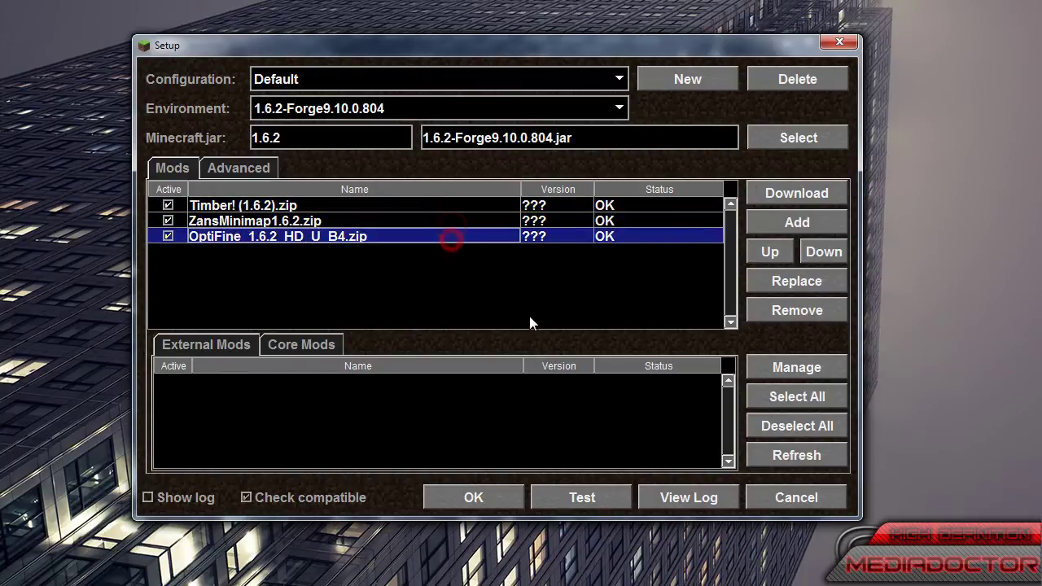
Step: Check the load order of the Timber!, ZansMinimap and OptiFine entries in the mod list
click(414, 220)
click(411, 207)
click(417, 234)
click(290, 205)
click(359, 235)
click(360, 220)
click(360, 206)
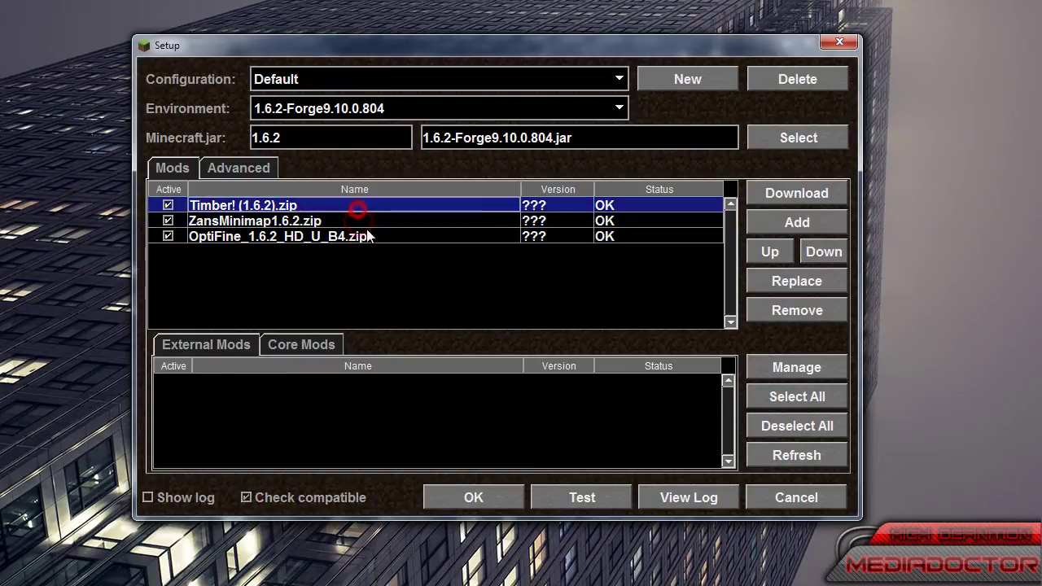
click(366, 233)
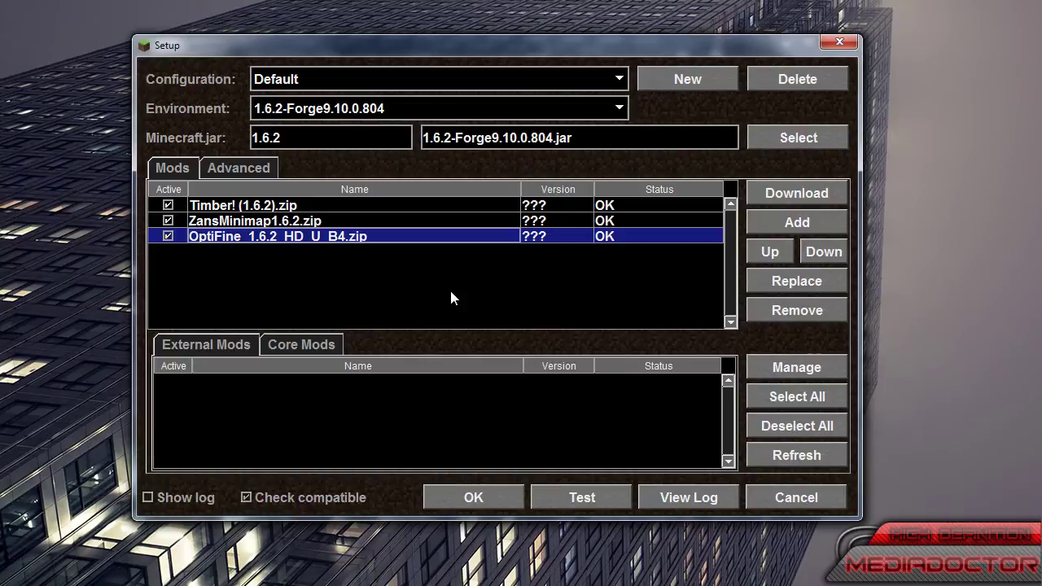
click(353, 206)
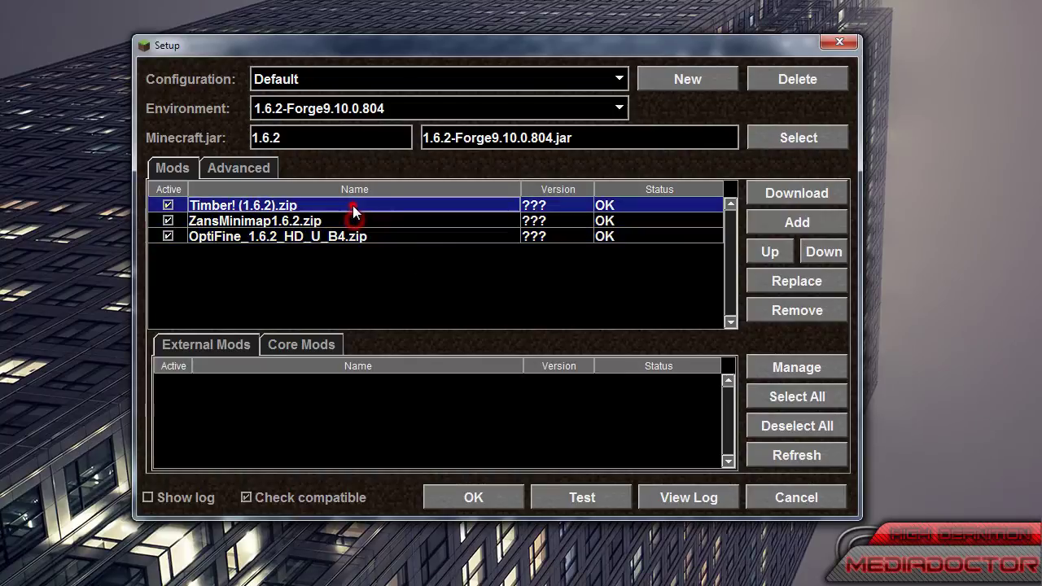
click(366, 237)
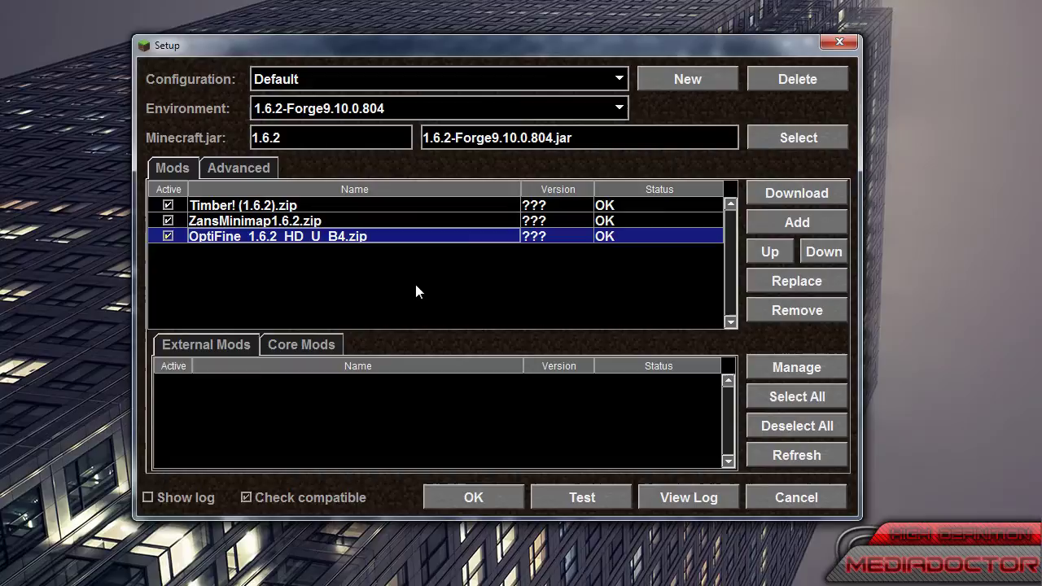
click(420, 206)
click(455, 241)
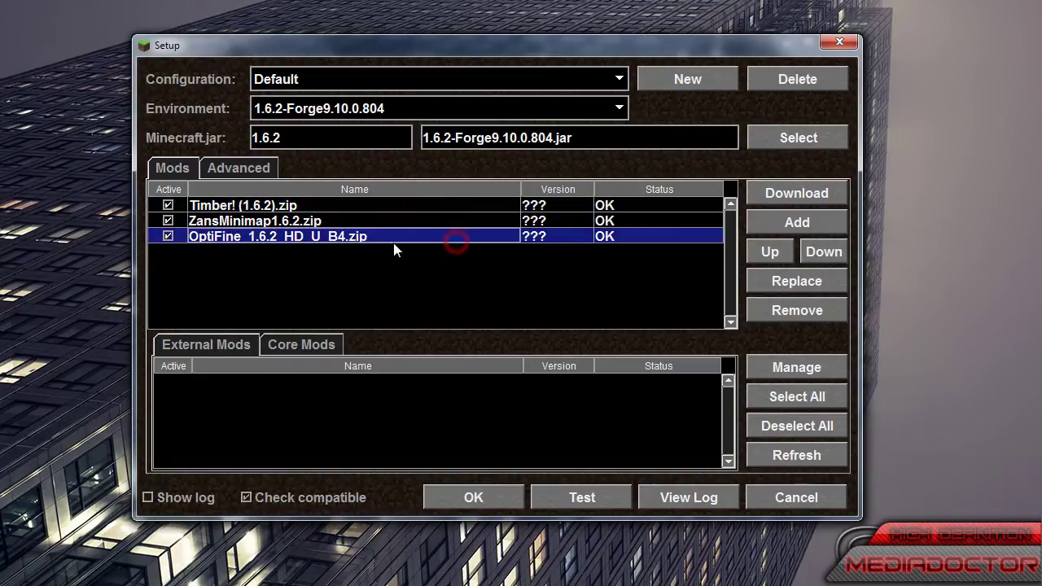
click(423, 205)
click(409, 235)
click(422, 205)
click(431, 236)
click(450, 206)
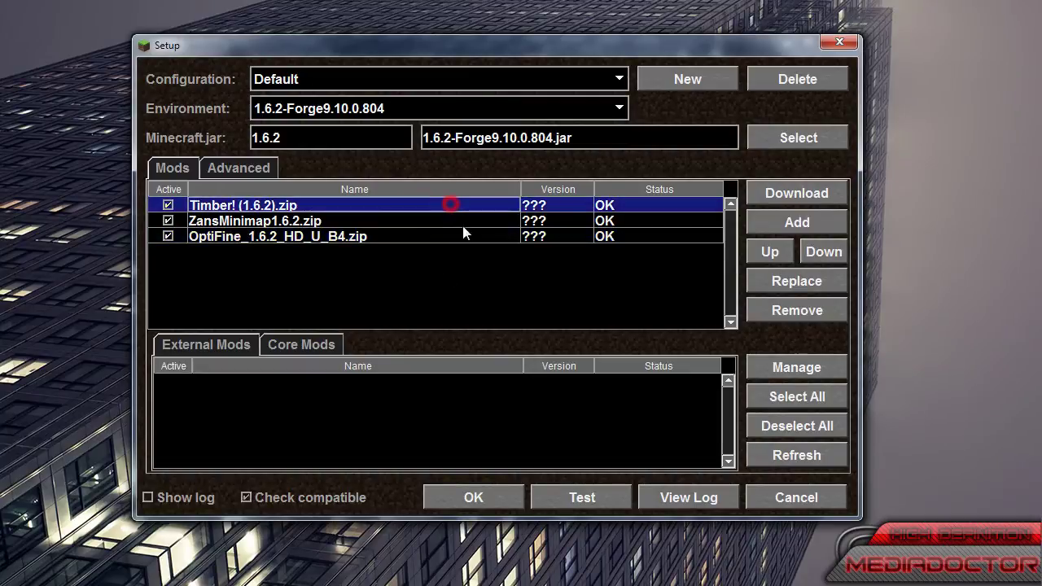
click(464, 220)
click(464, 235)
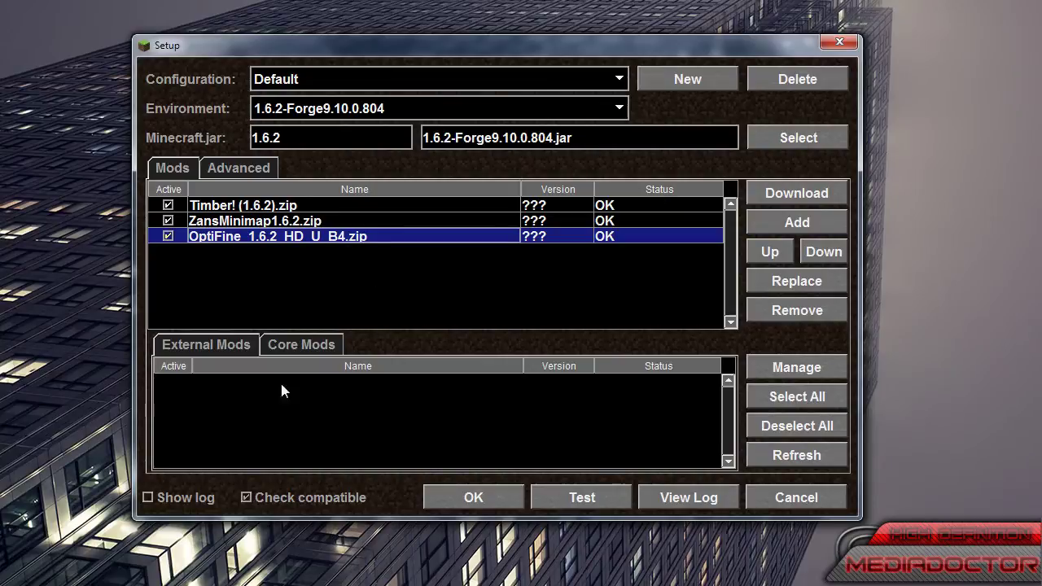
Step: Select all three mods in the list, accept the configuration setup and return to the launcher's Minecraft News page
click(442, 231)
key(shift+Up)
key(shift+Up)
click(473, 498)
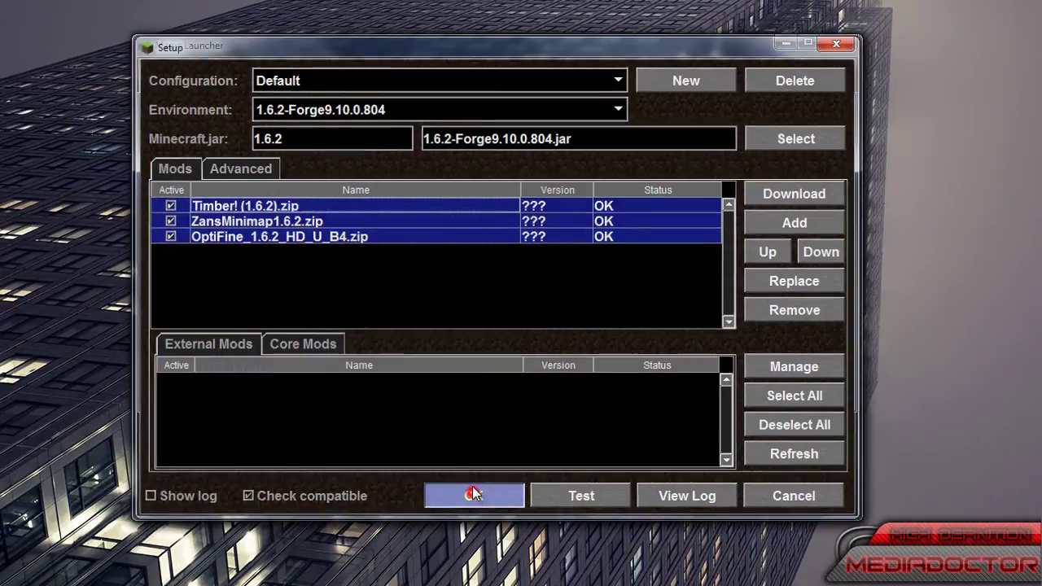
click(174, 91)
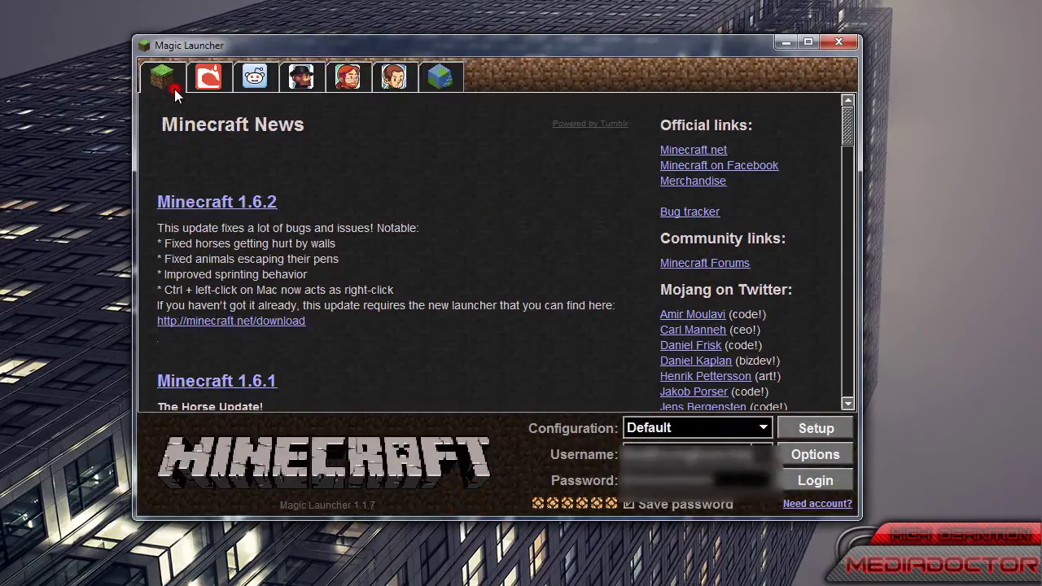